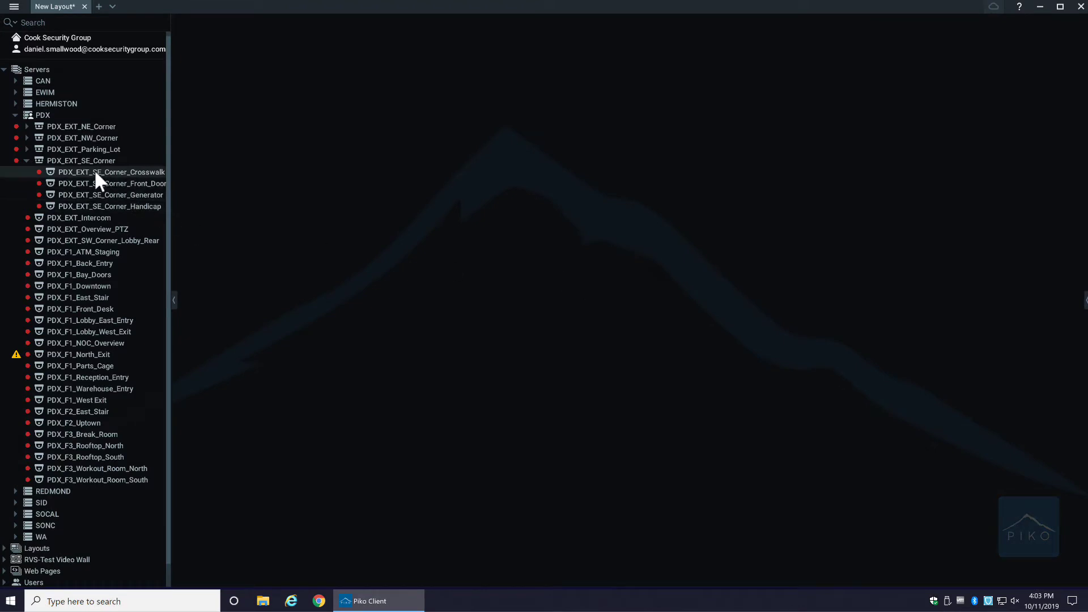
Display the PDX_EXT_SE_Corner_Crosswalk camera in the empty layout and bring its timeline to the early morning of 10/11/2019
mouse_move(94, 169)
left_click_drag(94, 172, 498, 291)
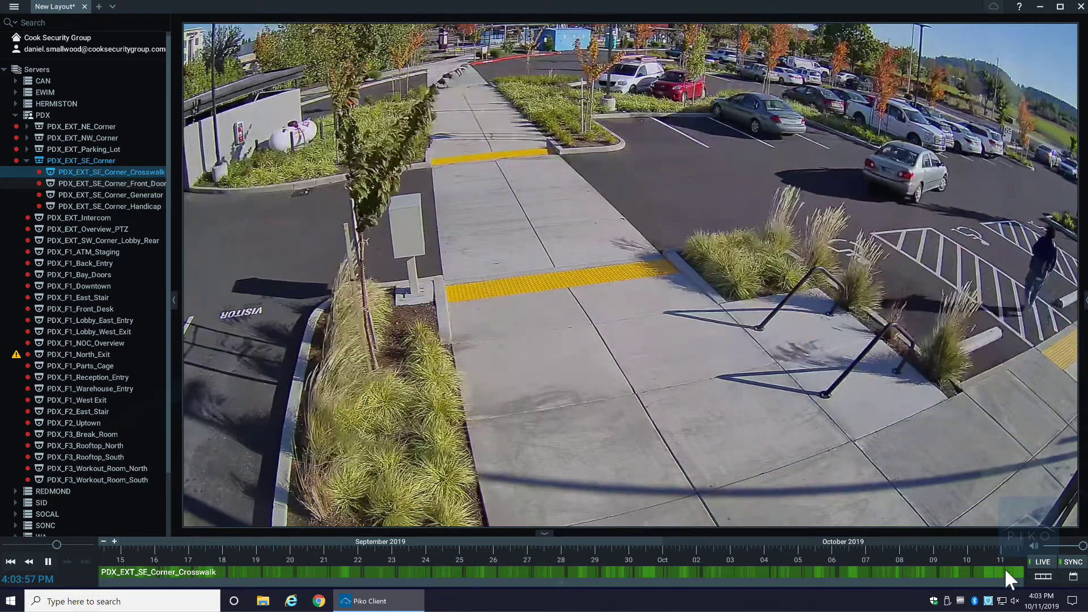
scroll(1004, 567, "up", 3)
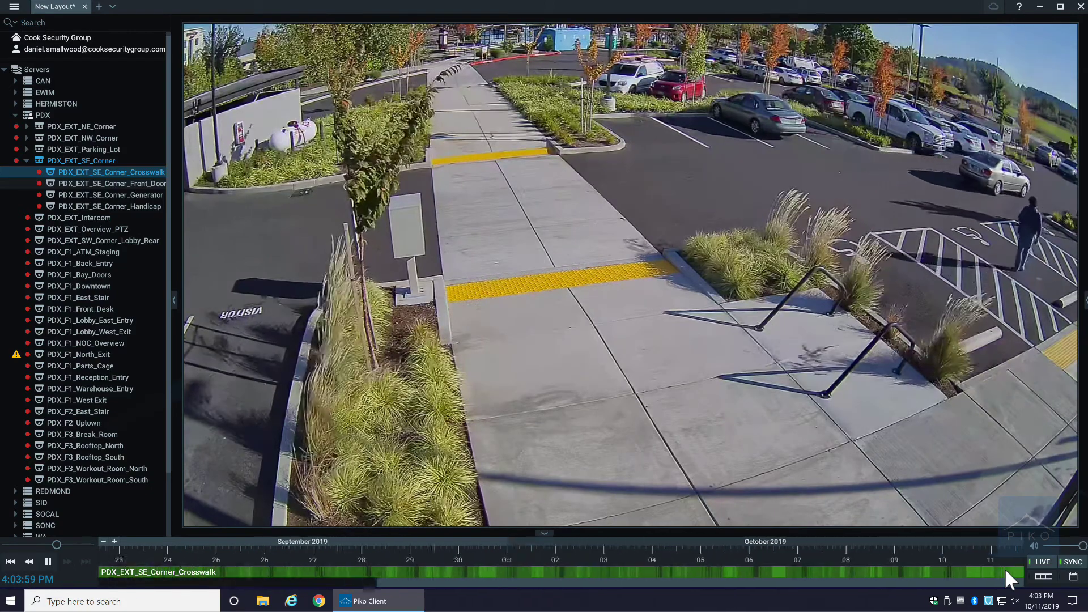
scroll(1004, 566, "up", 3)
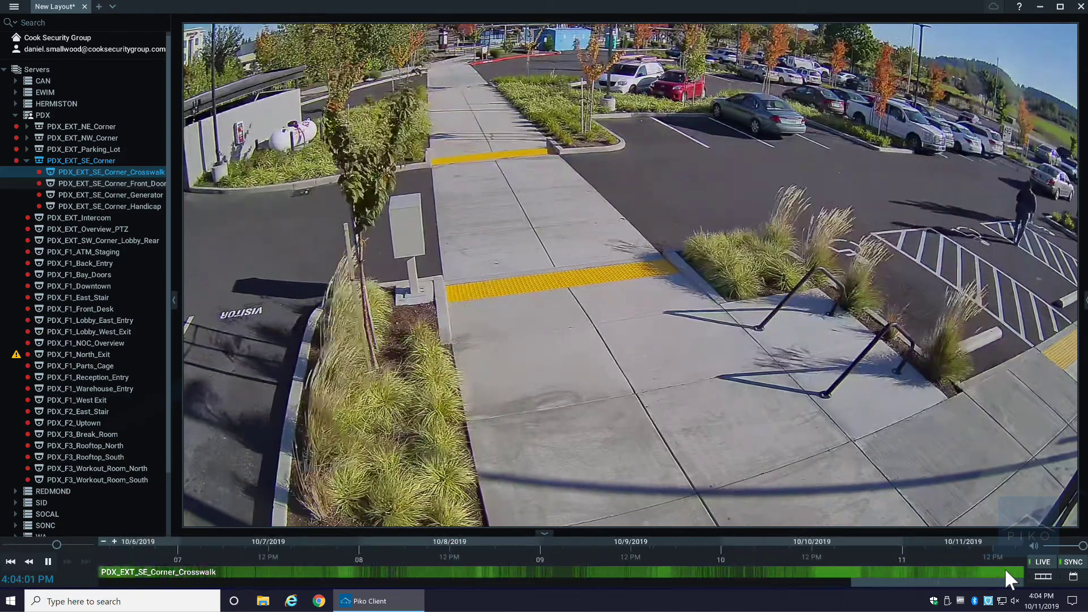
scroll(886, 565, "up", 3)
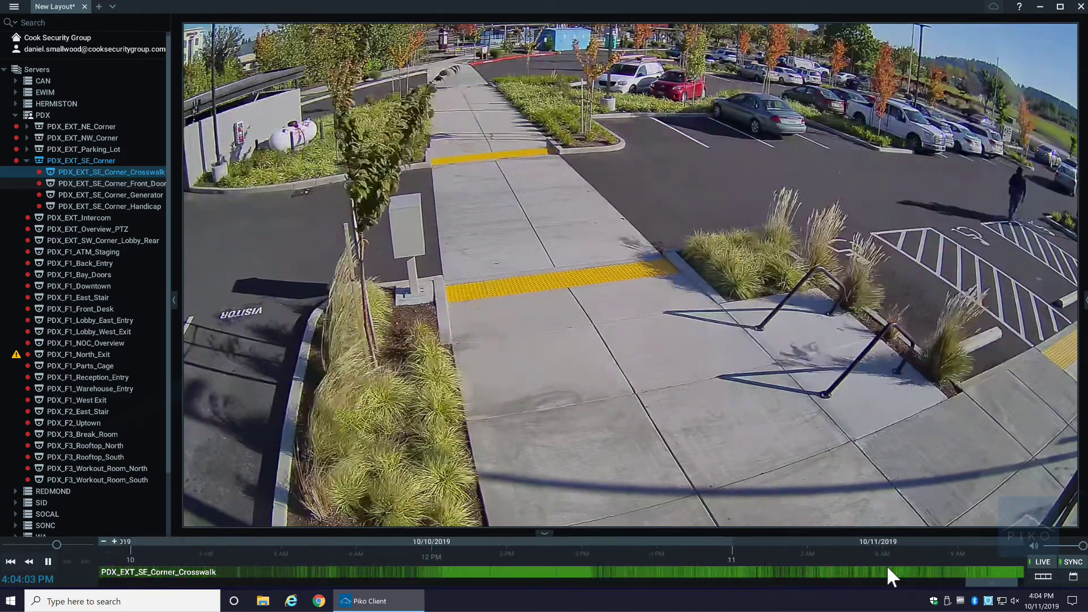
scroll(886, 565, "up", 3)
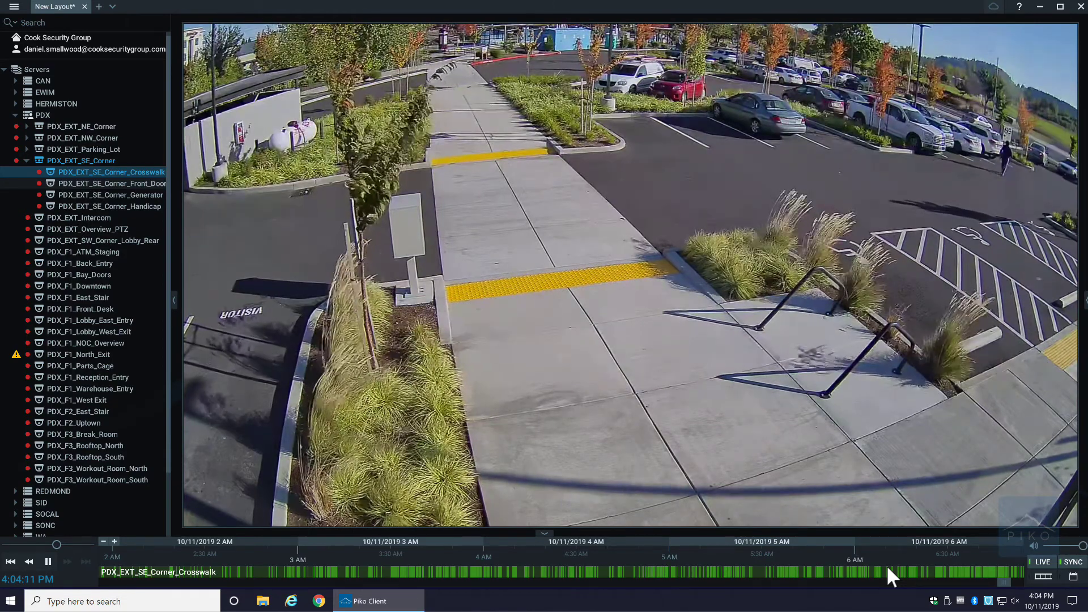
Mark a selection on the camera's timeline from about 5:30 AM to about 6:25 AM on 10/11/2019
right_click(757, 569)
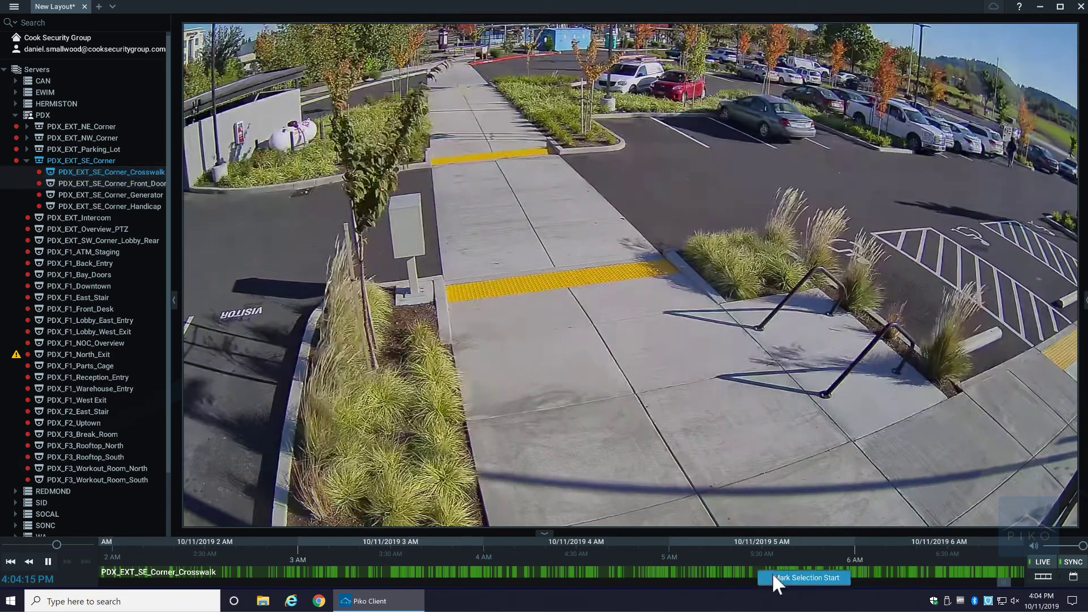
left_click(774, 573)
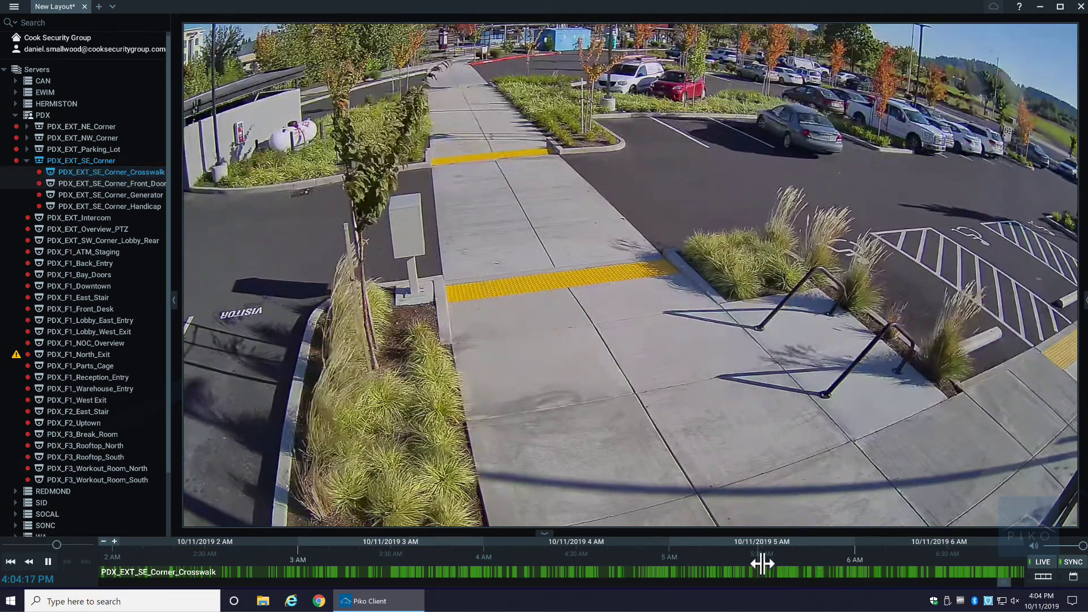
right_click(933, 571)
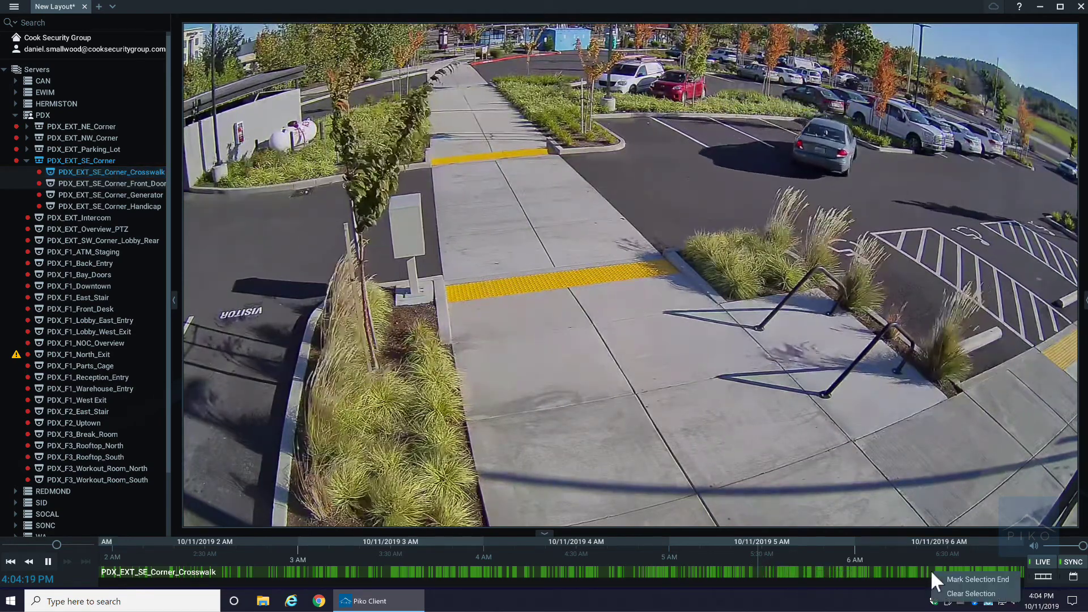
left_click(950, 578)
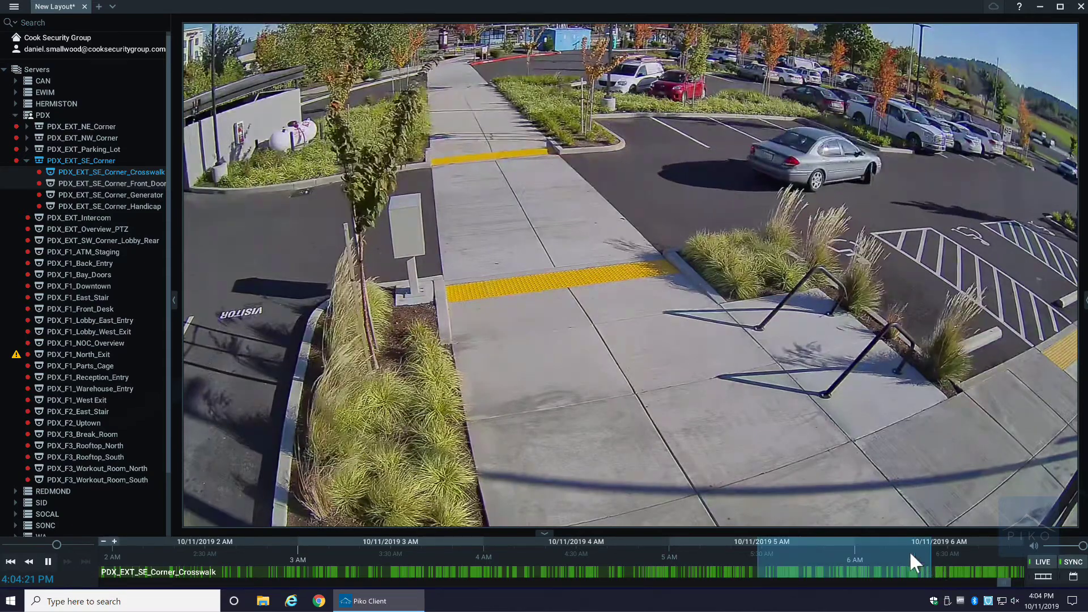
Select the footage from 5:50:34 AM to about 6:10:50 AM on 11 October 2019 and open the video export settings for it
left_click(737, 568)
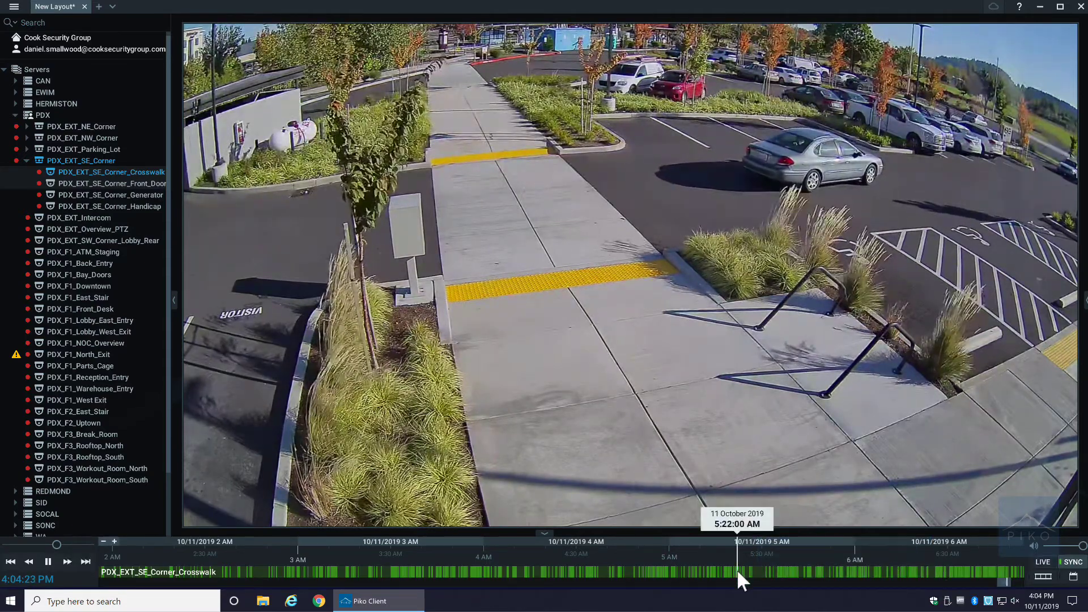
left_click(827, 569)
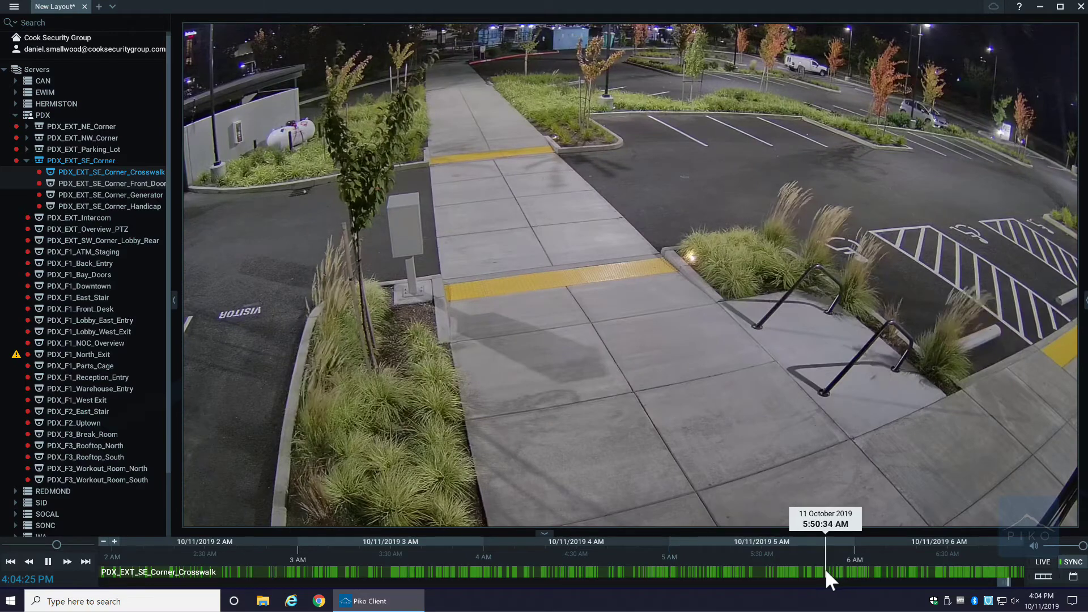
left_click_drag(828, 569, 887, 570)
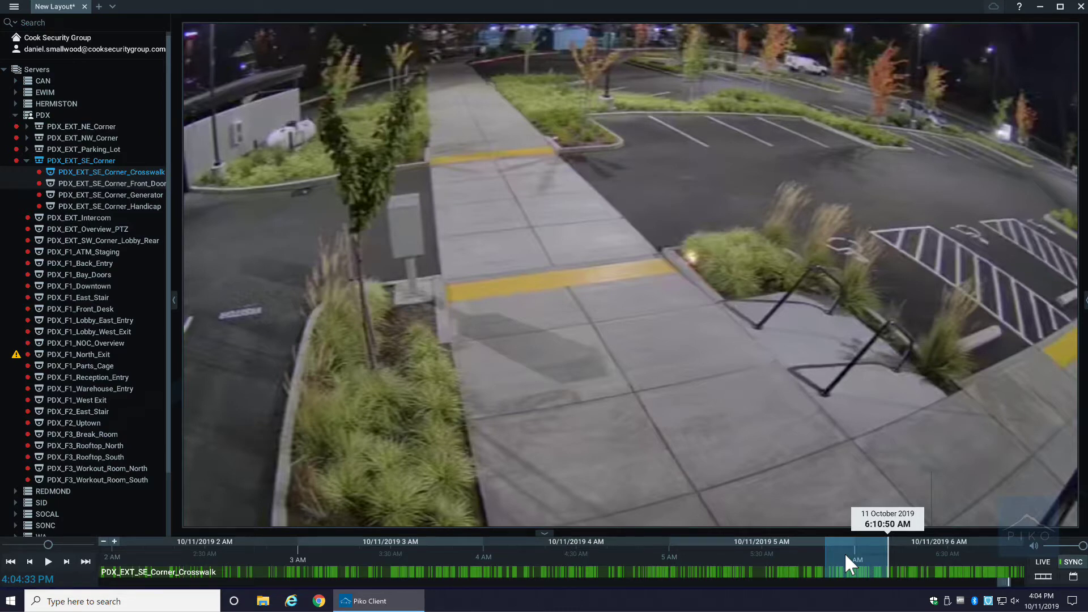
right_click(844, 552)
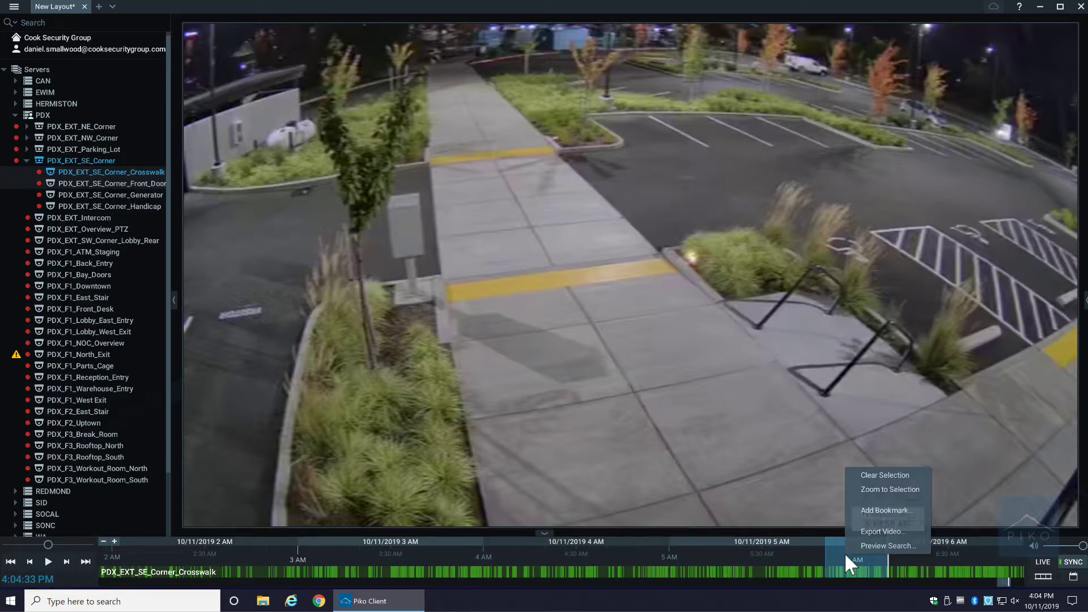
left_click(871, 541)
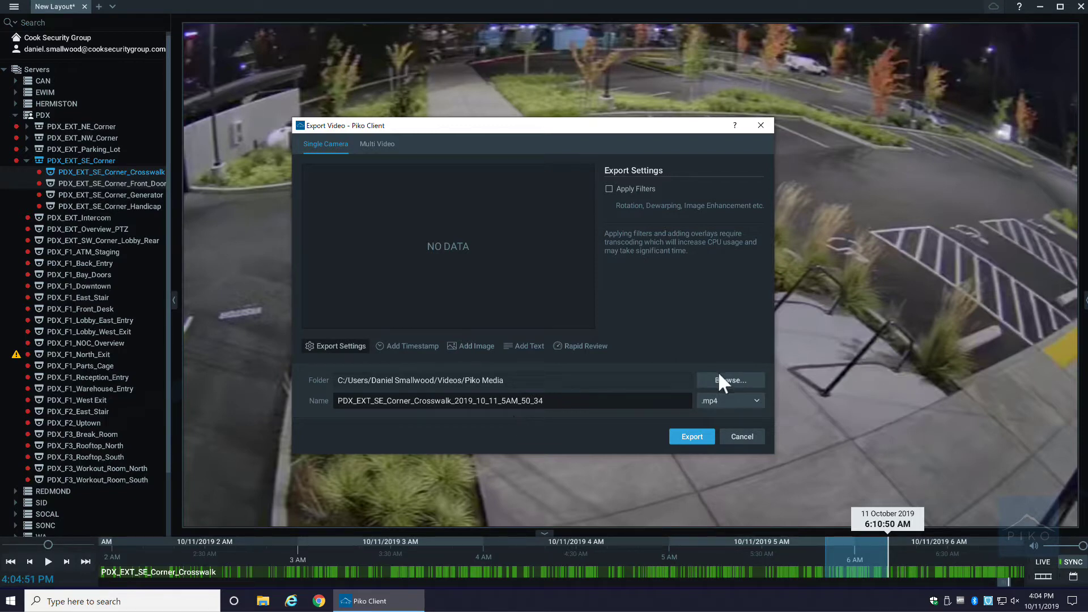
Add a timestamp overlay in Long format to the export and place it in the preview's upper-right corner
left_click(732, 401)
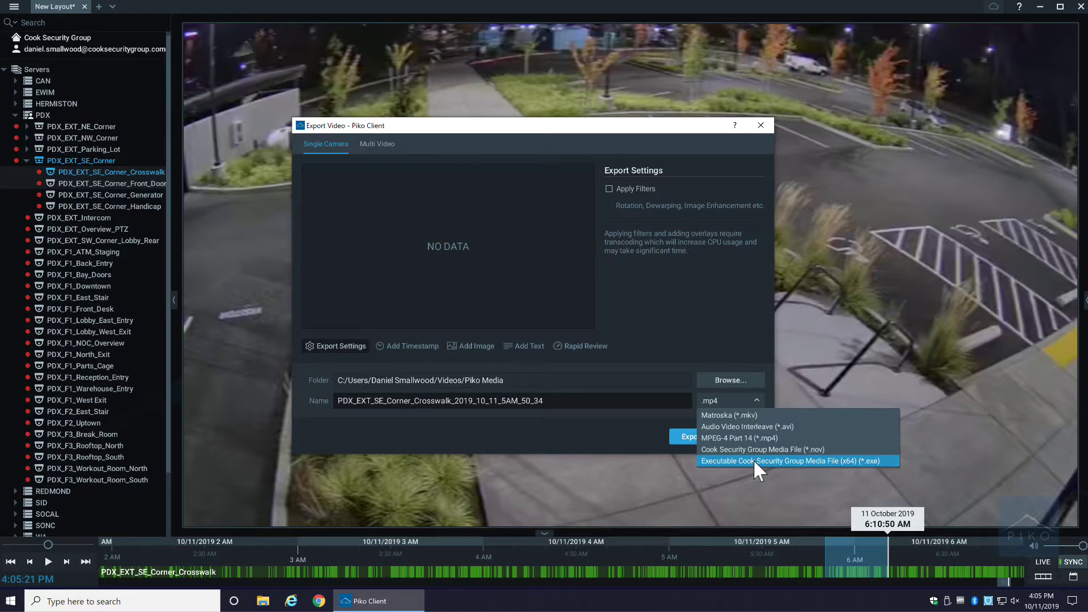
left_click(648, 302)
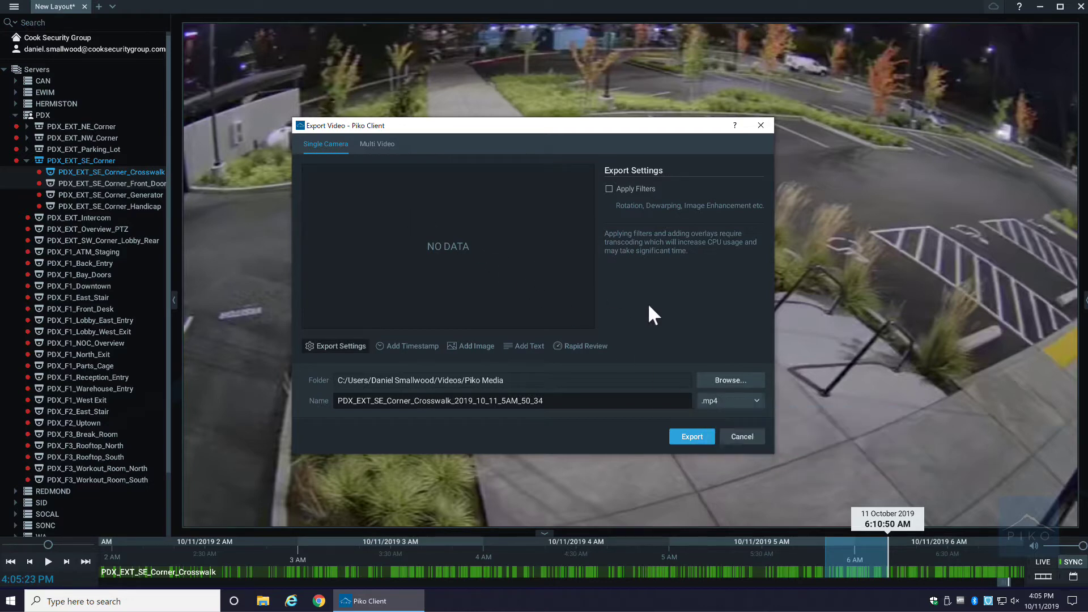
left_click(401, 347)
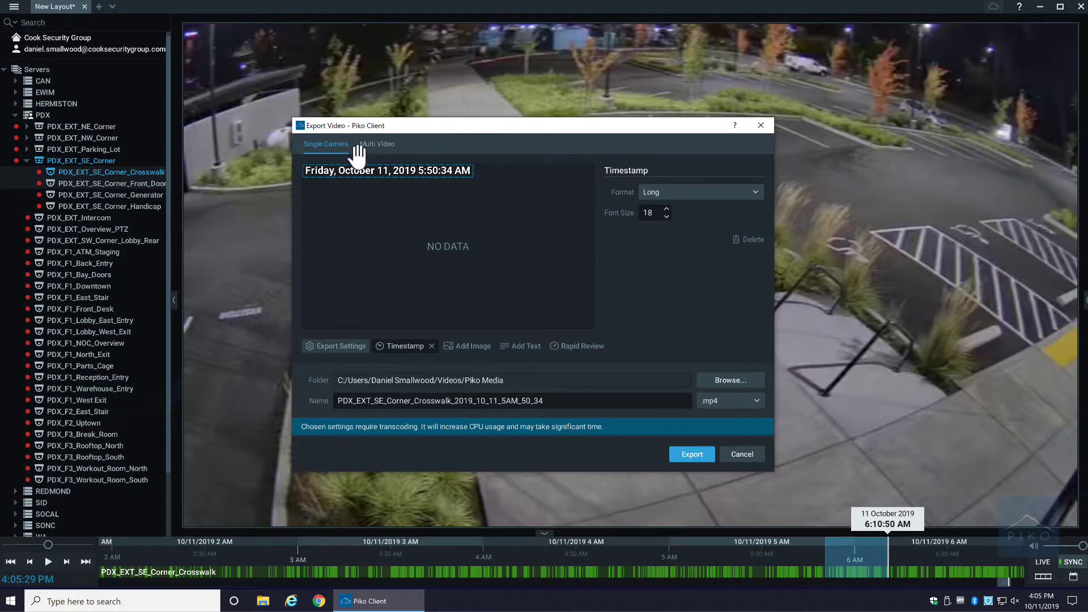
left_click(649, 193)
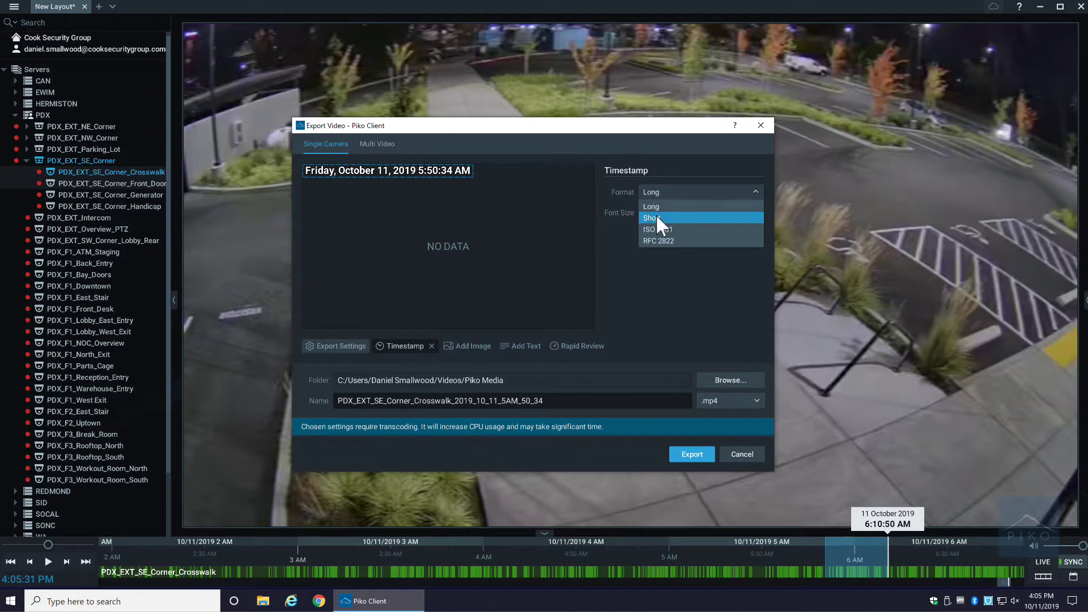
left_click(656, 219)
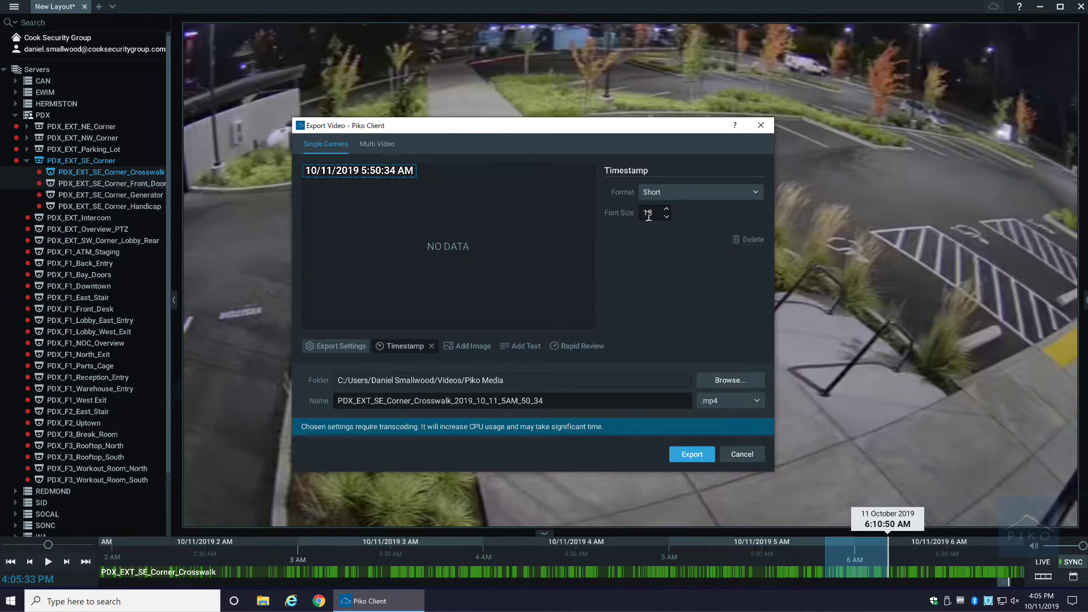
left_click(662, 189)
left_click(661, 205)
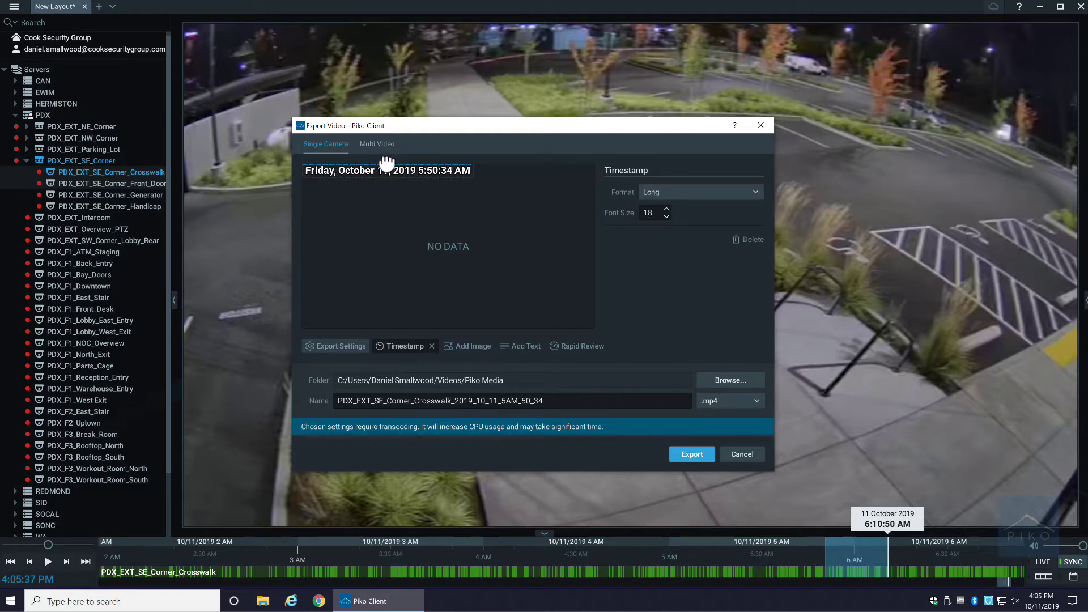
left_click_drag(389, 170, 364, 328)
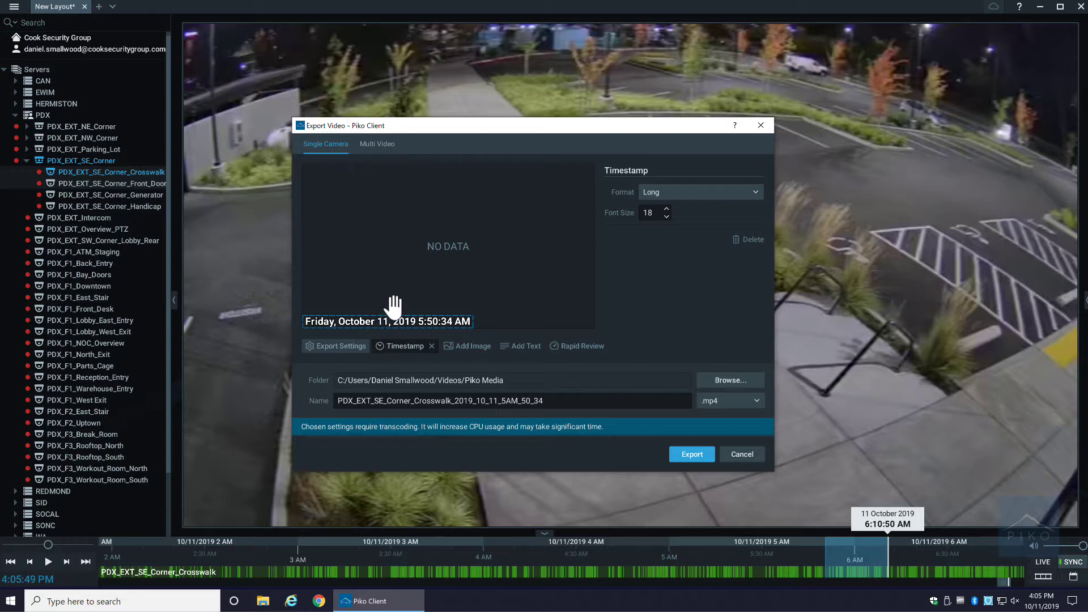
left_click_drag(394, 306, 586, 147)
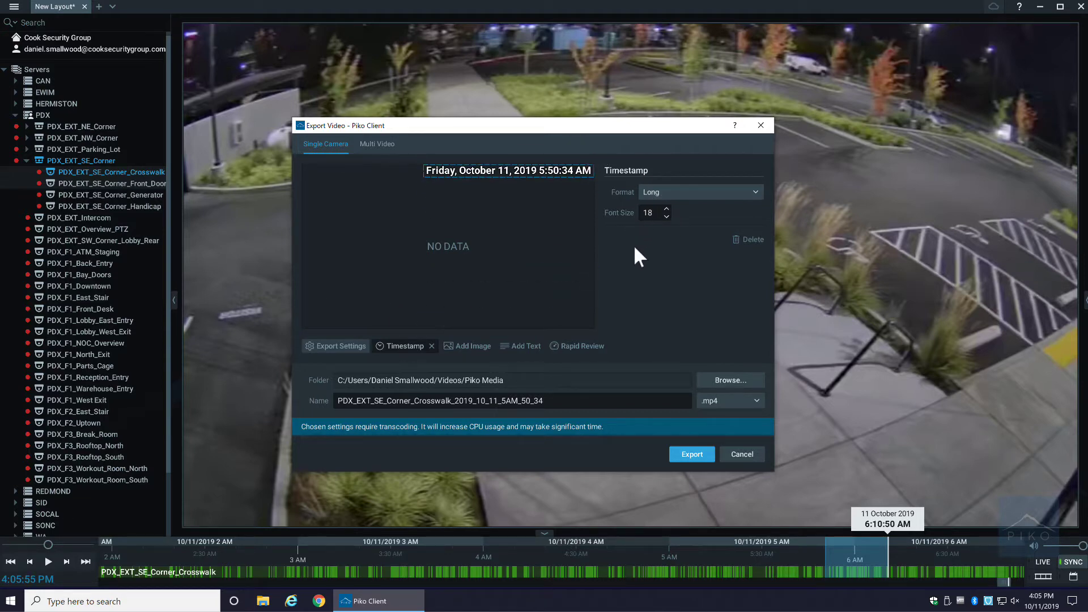
Add the default image overlay, shrunk and partly transparent, in the lower-right corner of the export preview
left_click(467, 345)
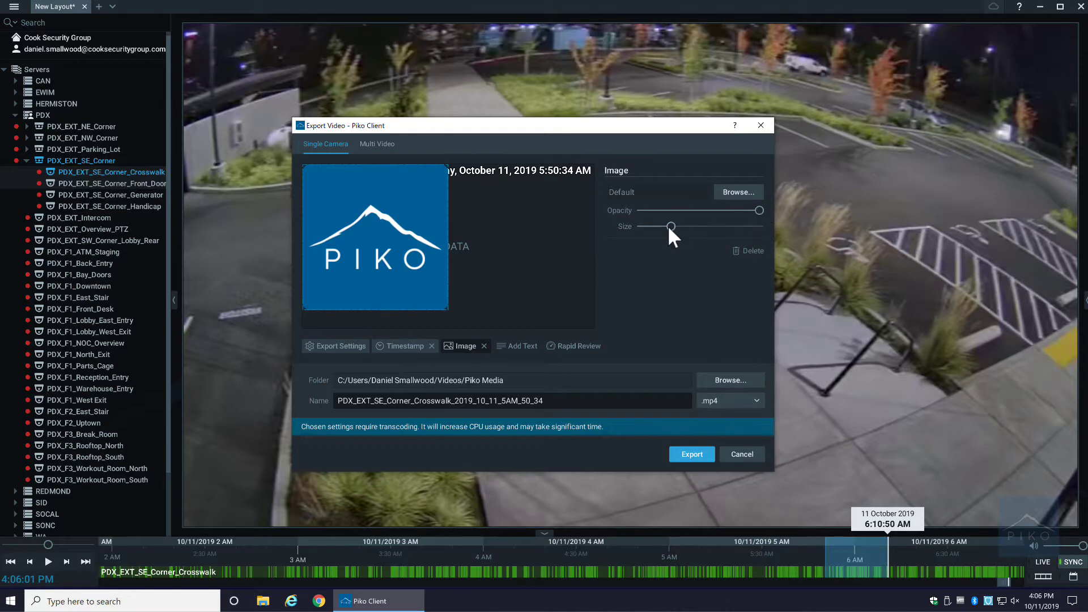
left_click_drag(668, 225, 647, 224)
left_click_drag(311, 168, 607, 318)
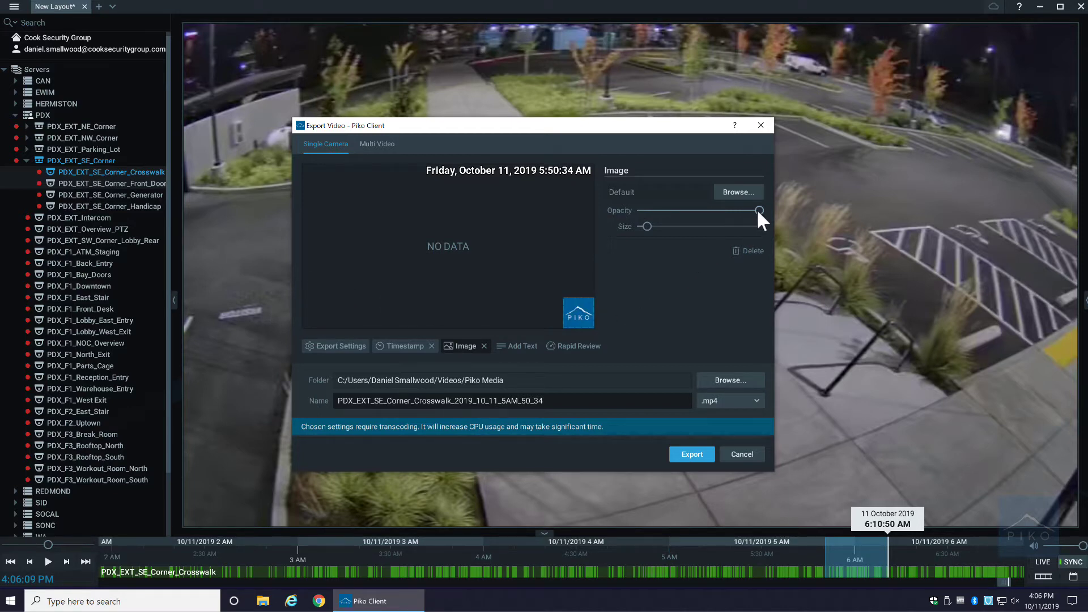
left_click_drag(759, 210, 709, 222)
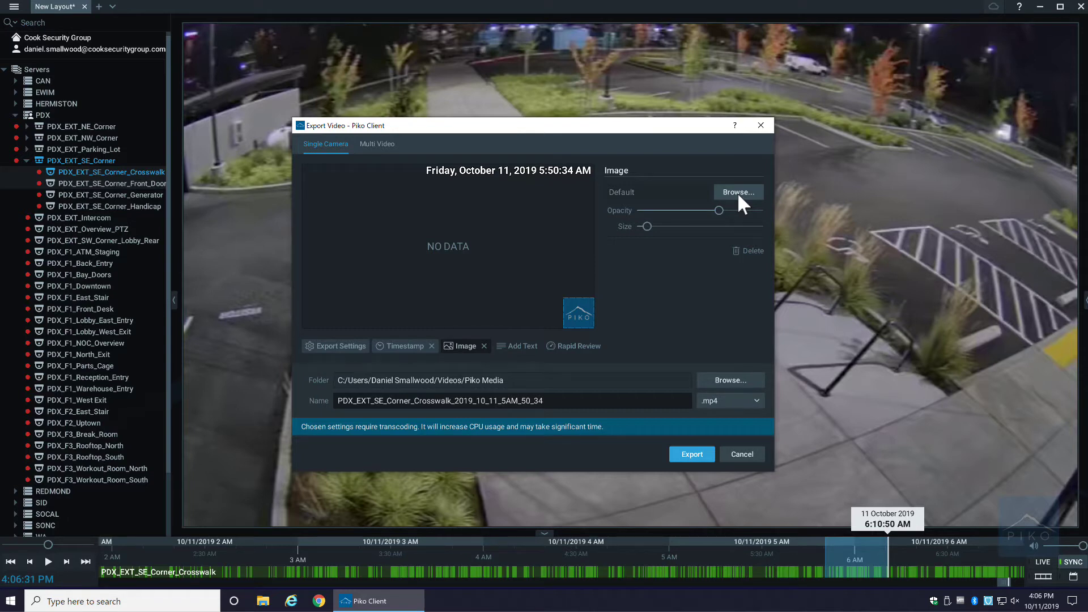
Add a text overlay reading "This is a test" in the lower-left corner of the export preview
left_click(518, 345)
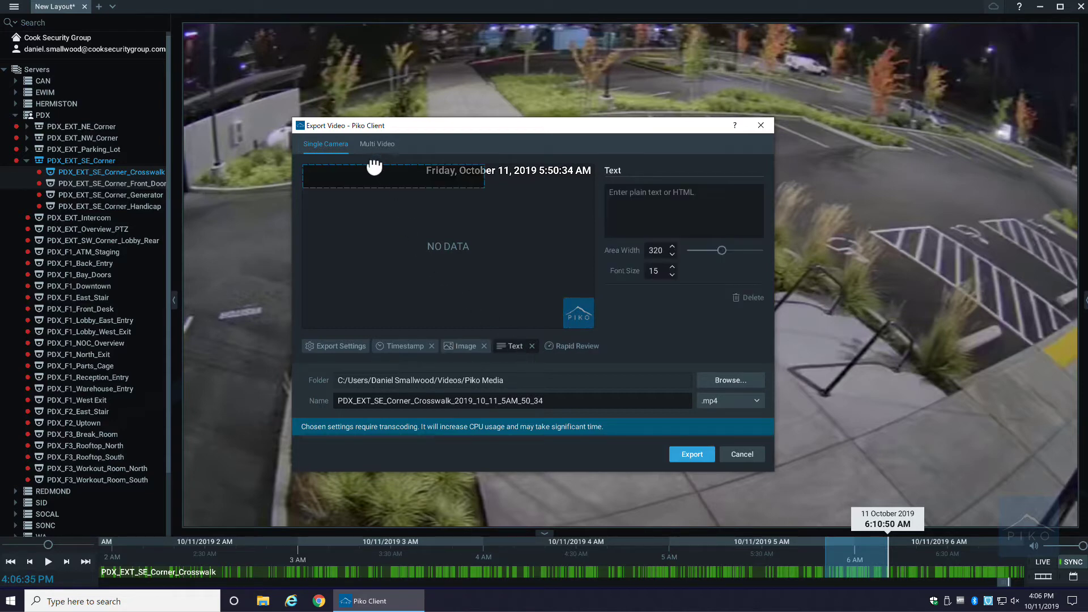
left_click_drag(374, 167, 336, 348)
left_click(631, 206)
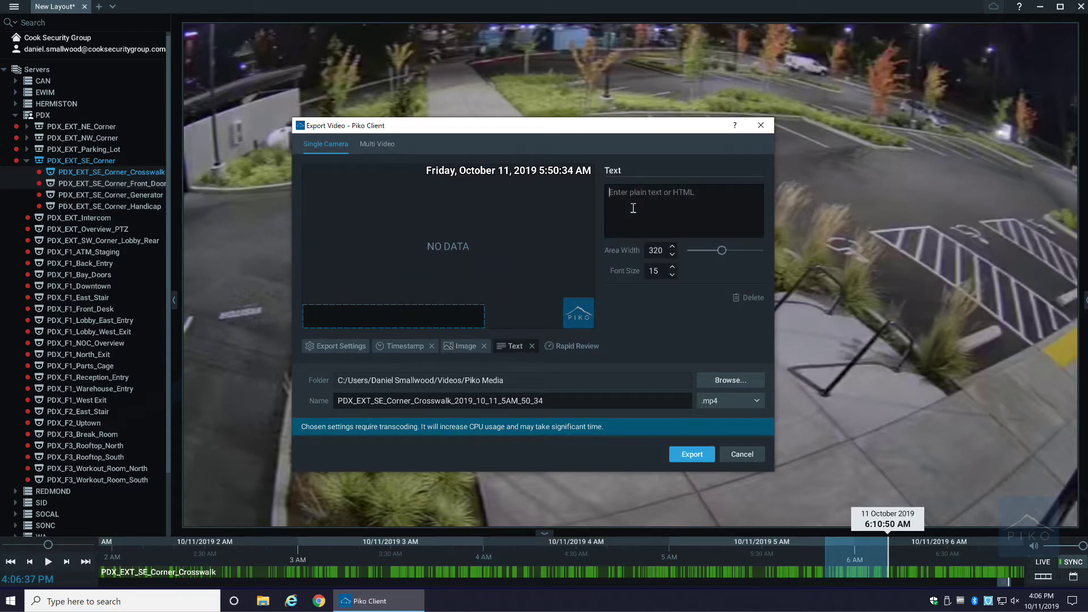
type("This is a test")
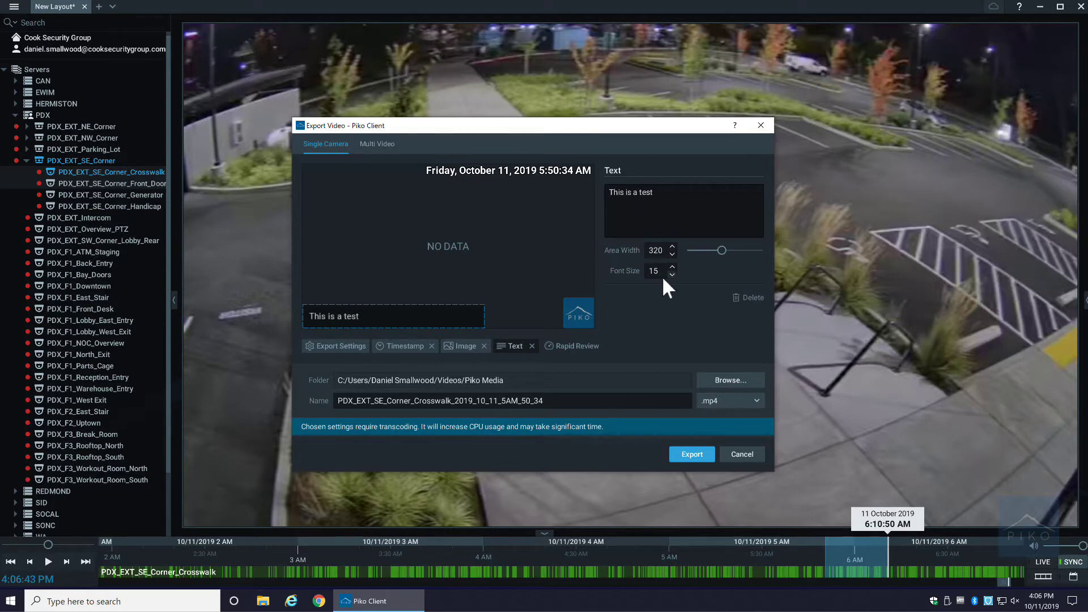
left_click_drag(418, 312, 356, 339)
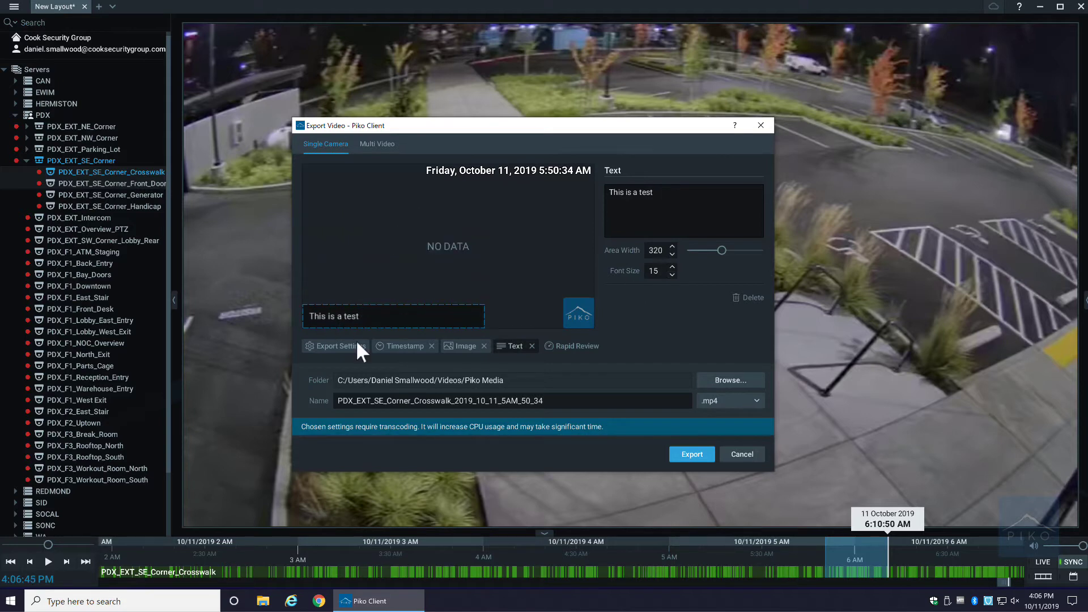
Enable Rapid Review at 10x speed for the export, and cancel the export
left_click(566, 343)
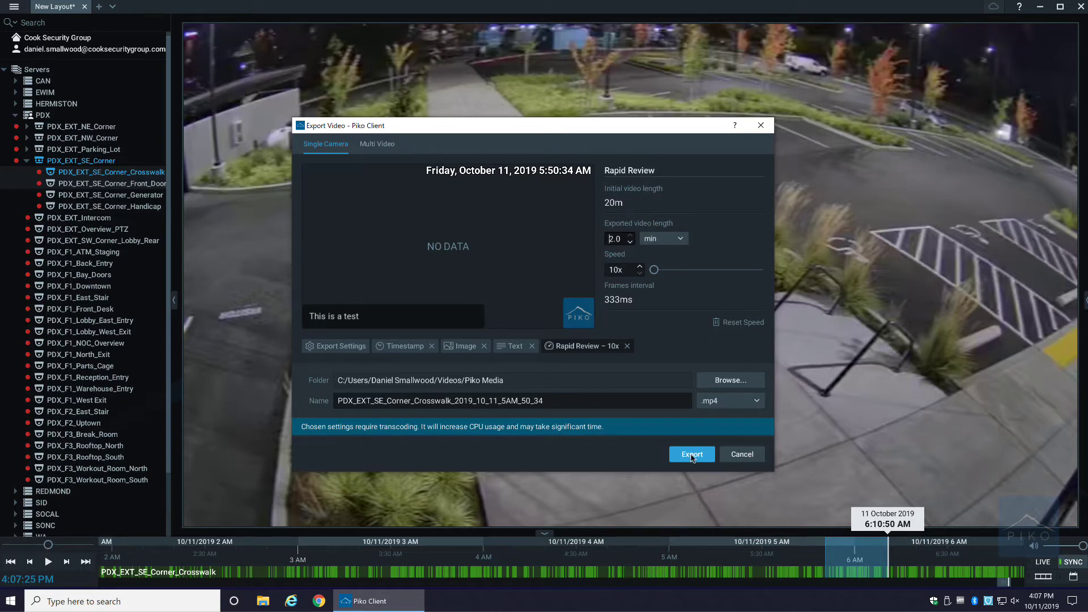
left_click(743, 453)
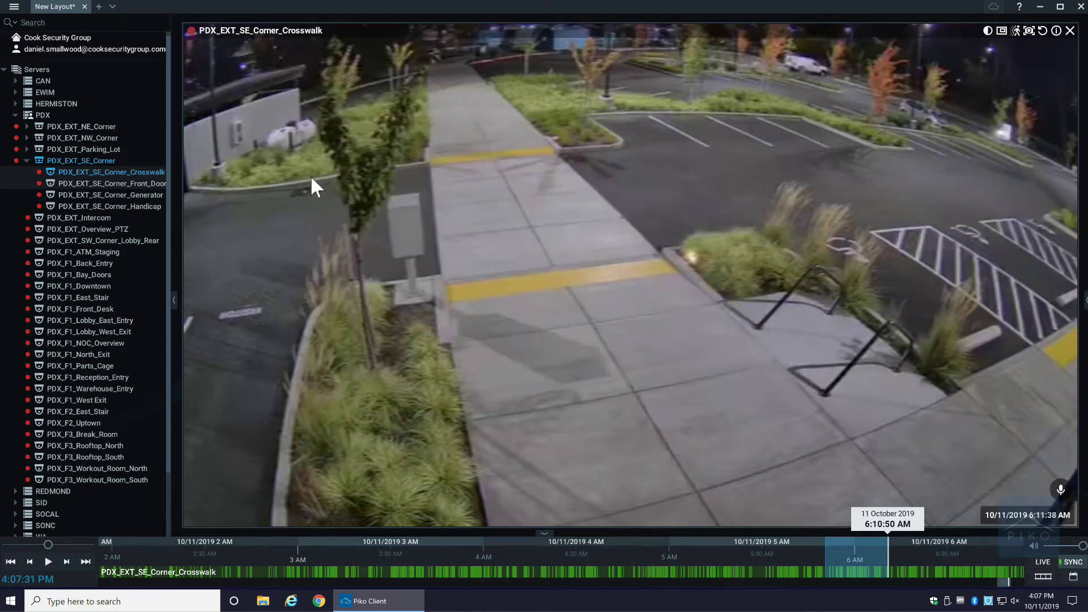
Replace the camera in the layout with the local file Digital Watermark Test.mp4 and pause its playback at about 2:57:22 AM
left_click(1070, 31)
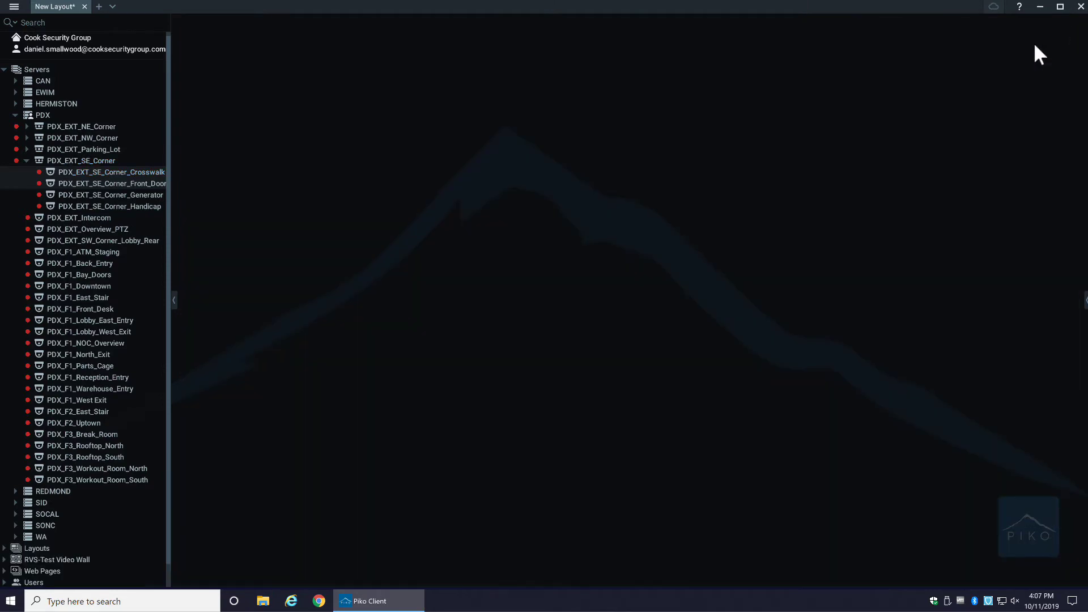
scroll(70, 407, "down", 1)
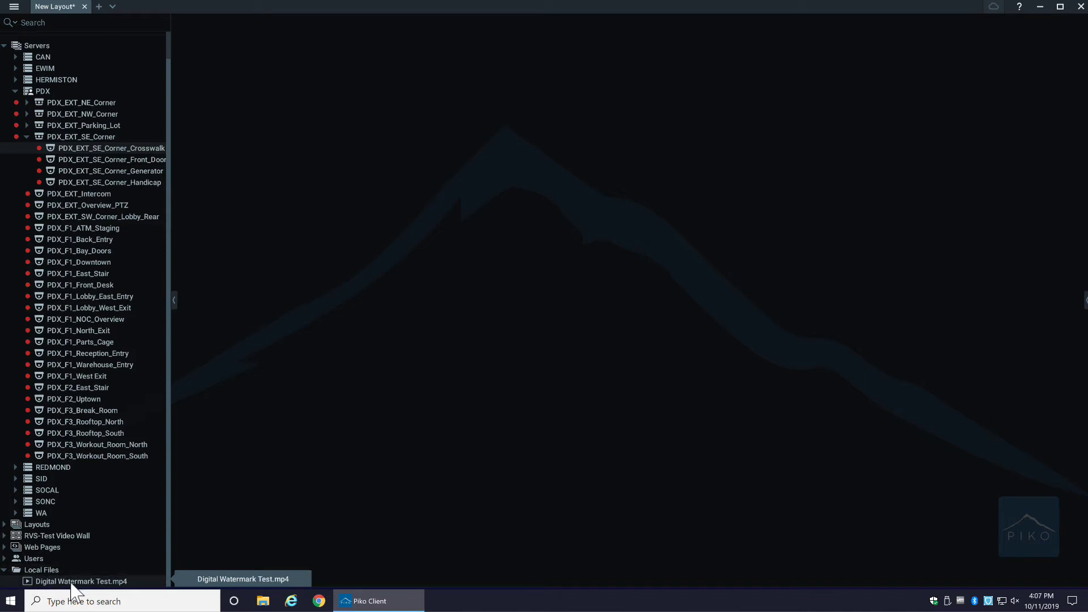
left_click_drag(71, 583, 580, 309)
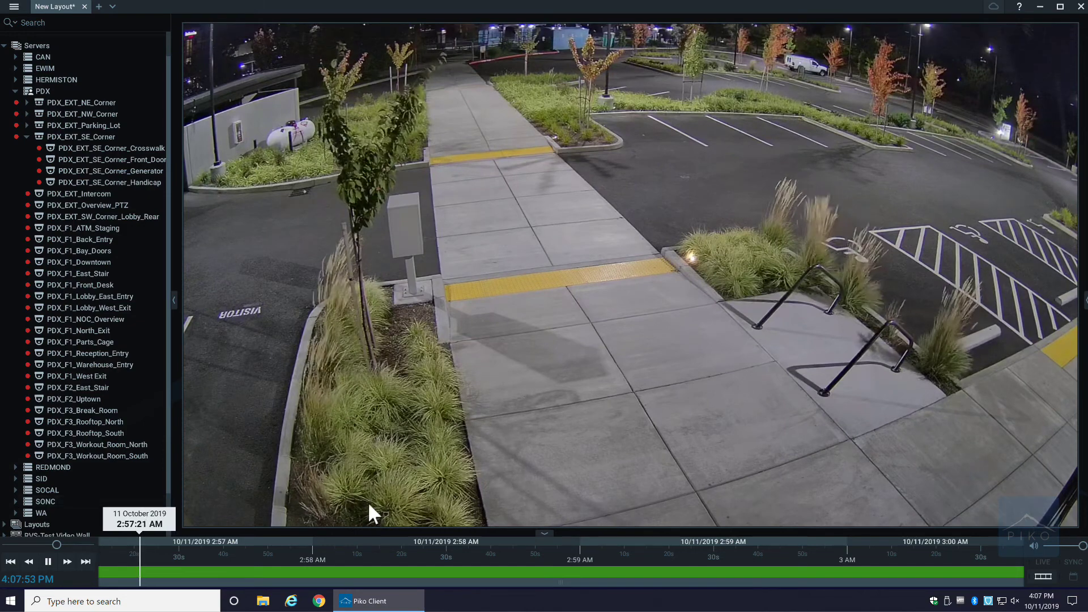
left_click(46, 561)
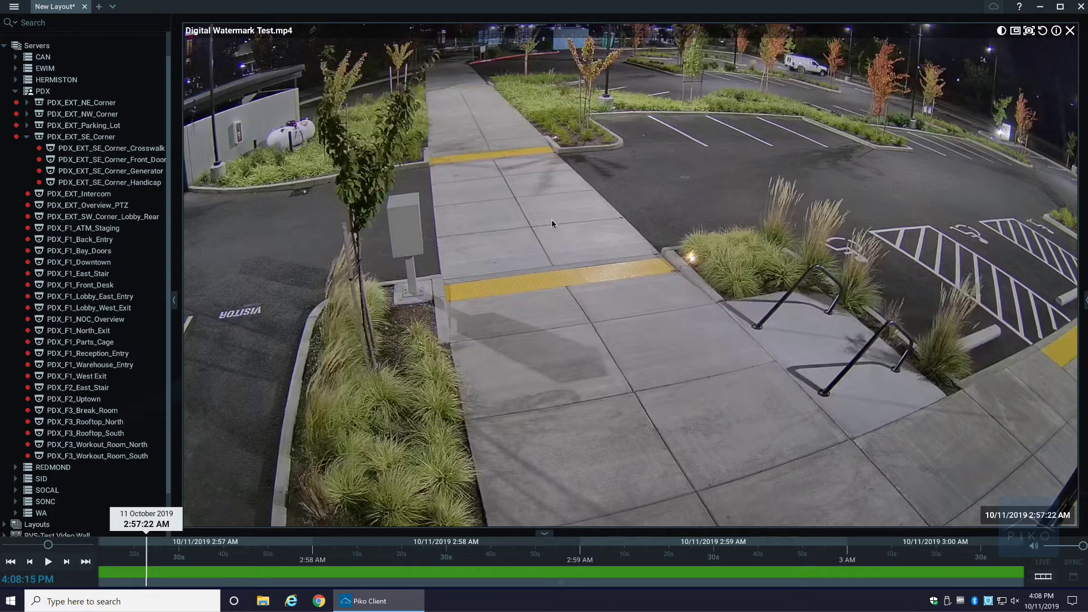
Check the file watermark of Digital Watermark Test.mp4 and close the check result
right_click(552, 221)
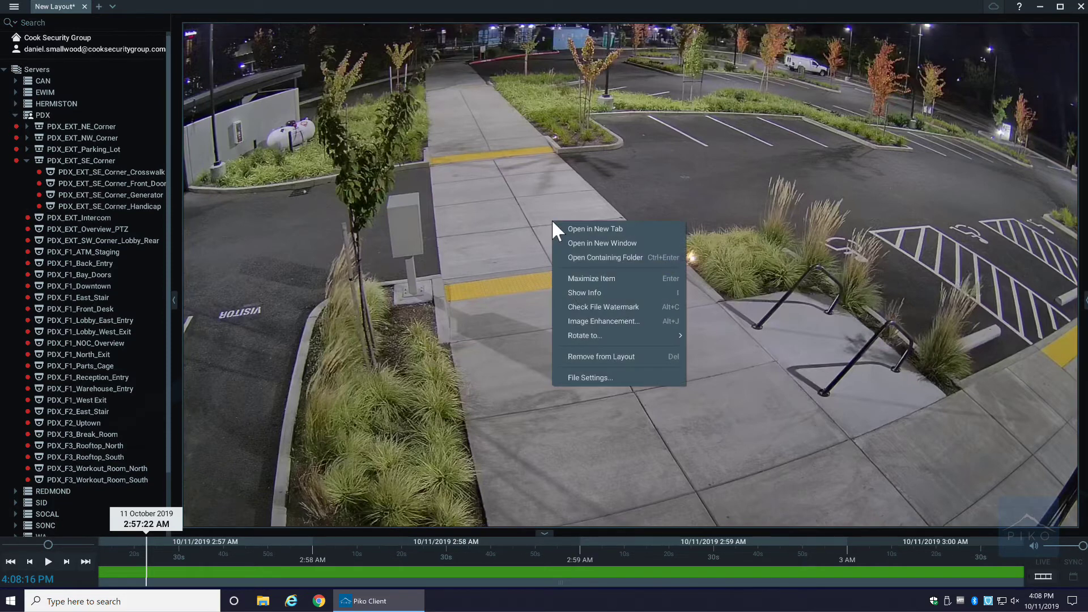
left_click(603, 306)
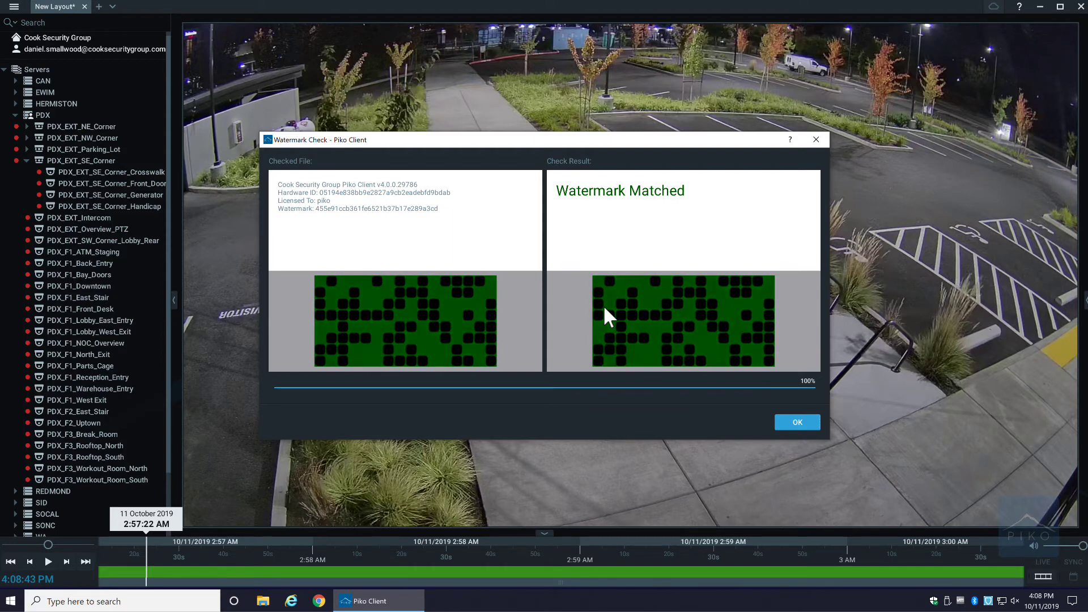
left_click(791, 431)
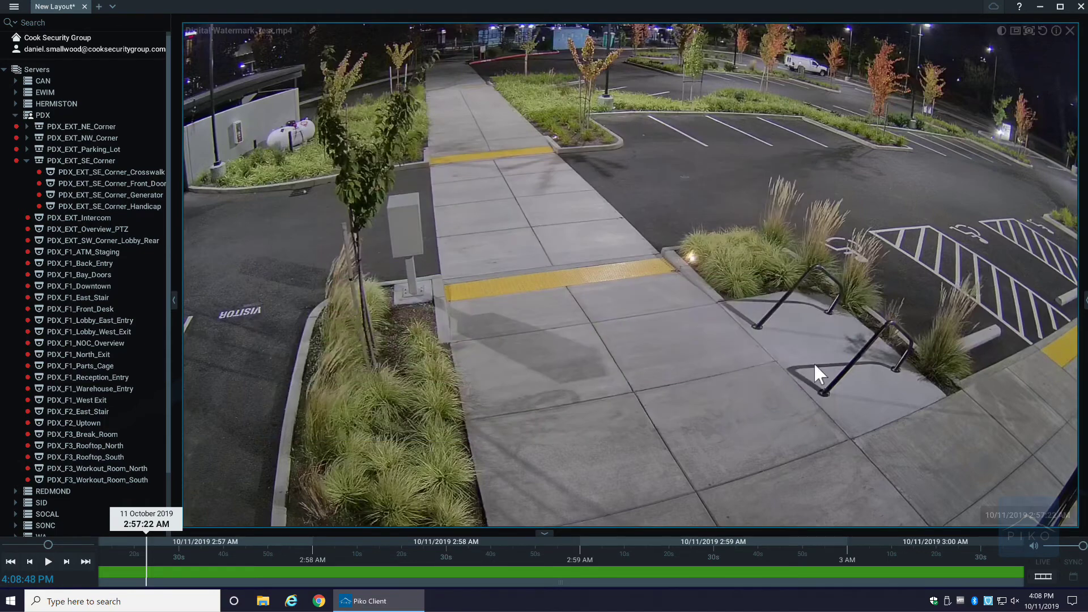
Replace the local video in the layout with the Crosswalk, Front_Door, Generator and Handicap cameras of PDX_EXT_SE_Corner
left_click(1069, 30)
left_click(91, 172)
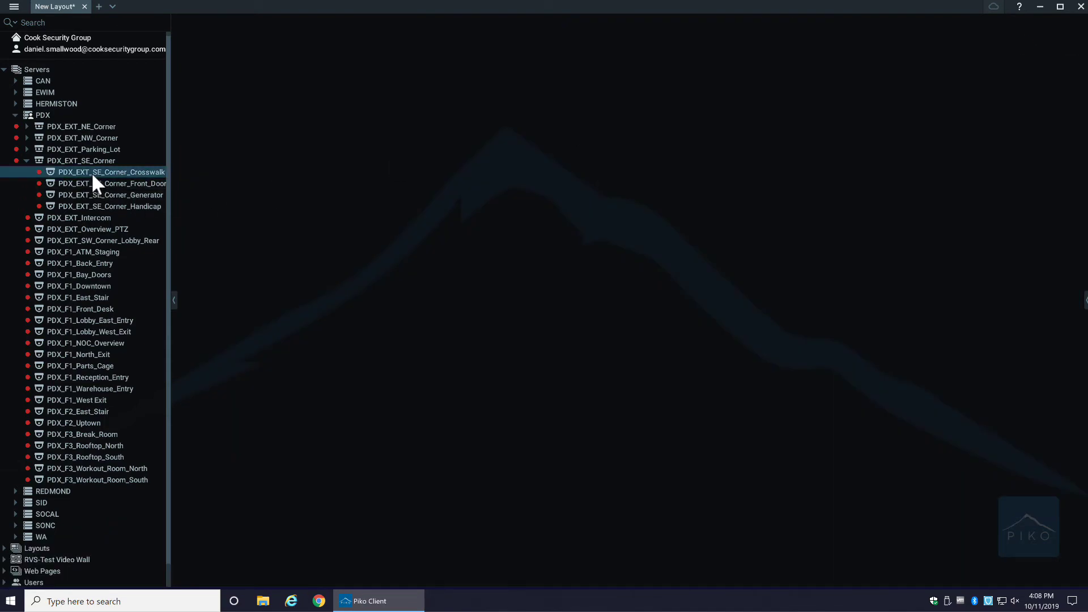
left_click(93, 206, "shift")
left_click_drag(86, 194, 451, 255)
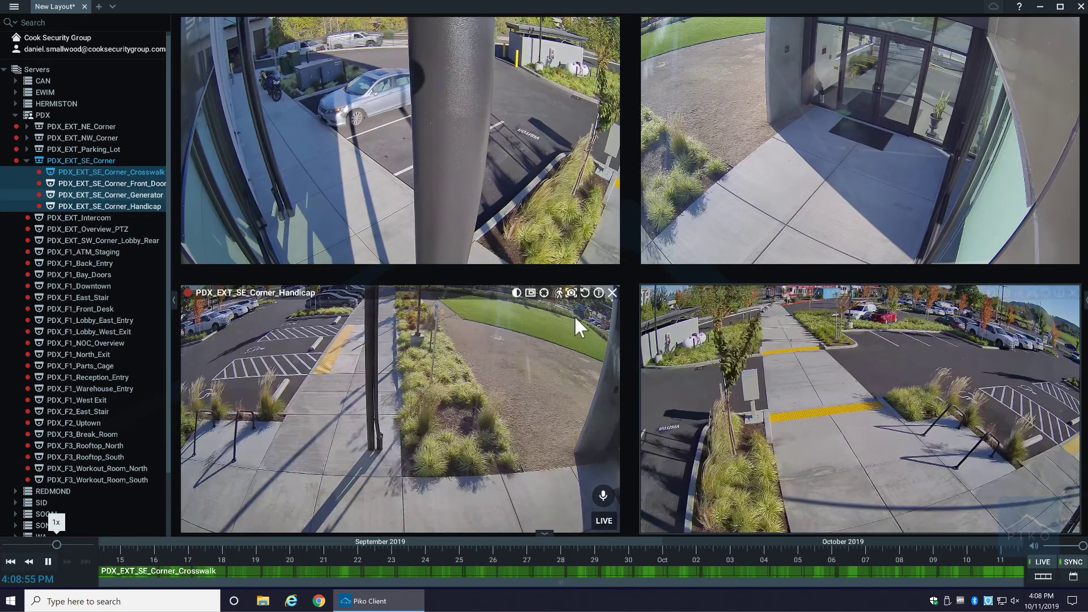
Select the recorded footage from about 11:51 AM to 12:01 PM on 10/11/2019 on the timeline
scroll(999, 567, "up", 5)
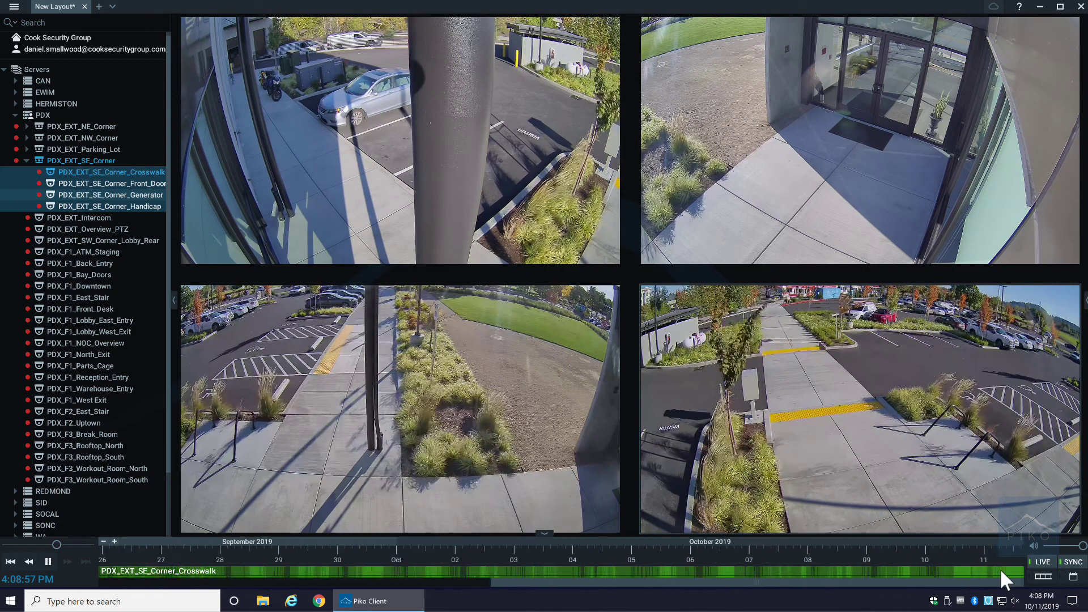
scroll(999, 568, "up", 5)
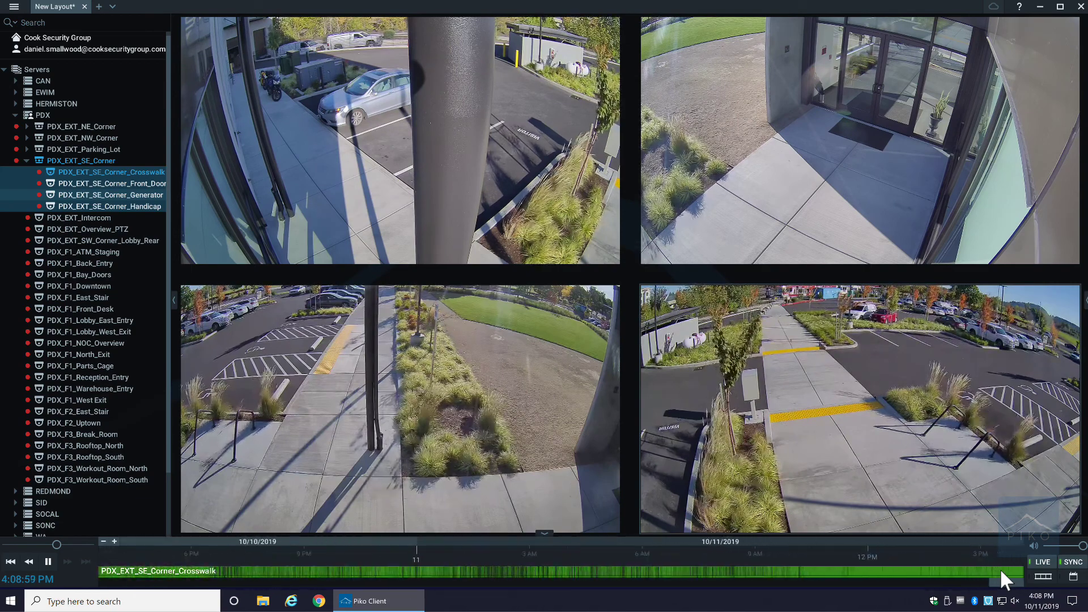
left_click(652, 569)
left_click(667, 570)
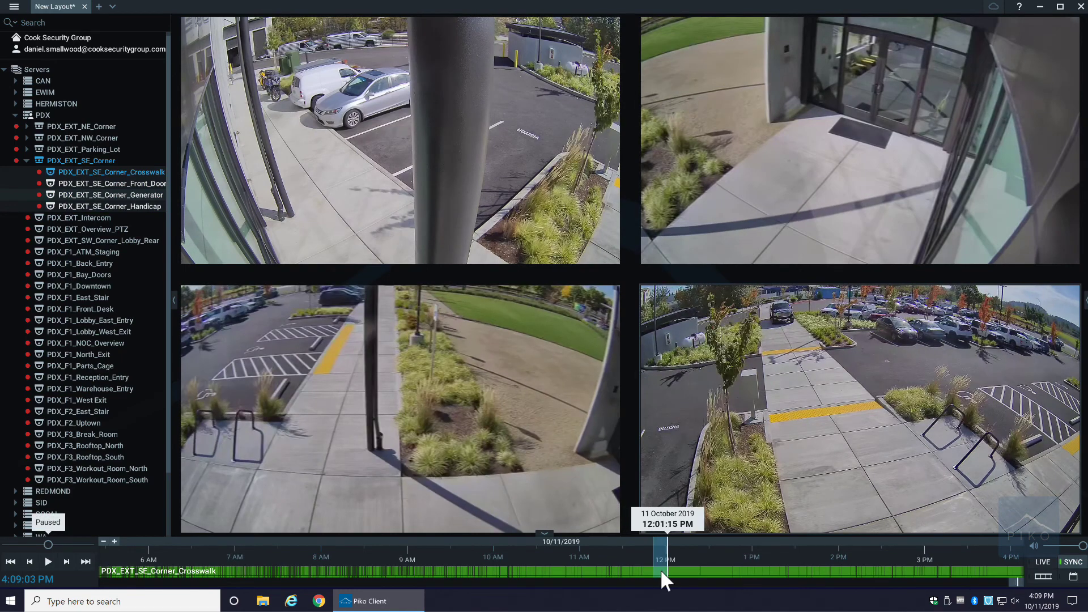
Examine the Multi Video export settings and file formats for the selected time range, and cancel the export
right_click(661, 568)
left_click(682, 545)
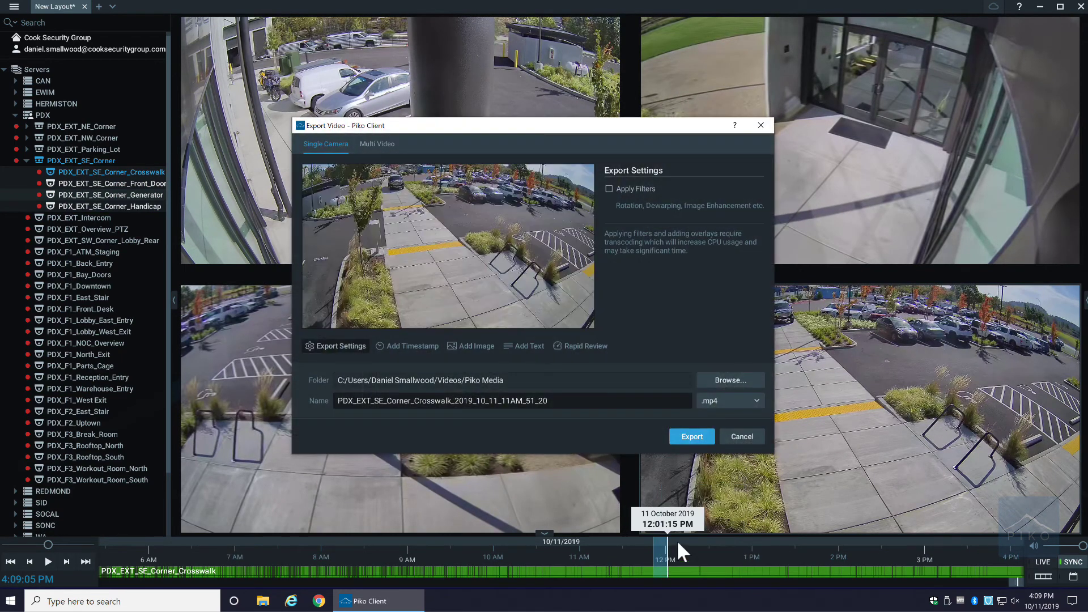
left_click(372, 145)
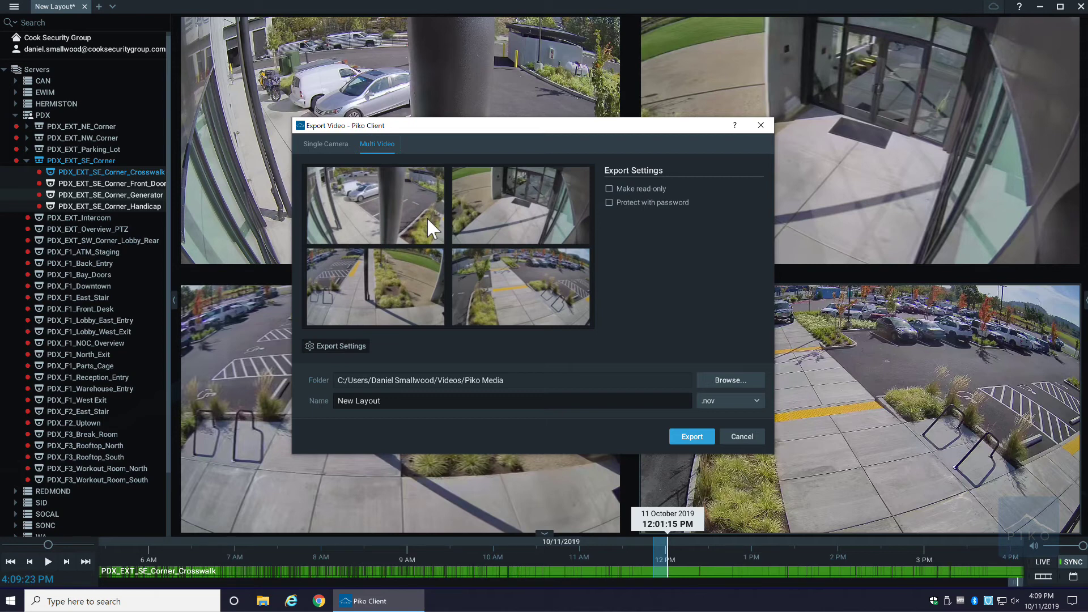
left_click(718, 399)
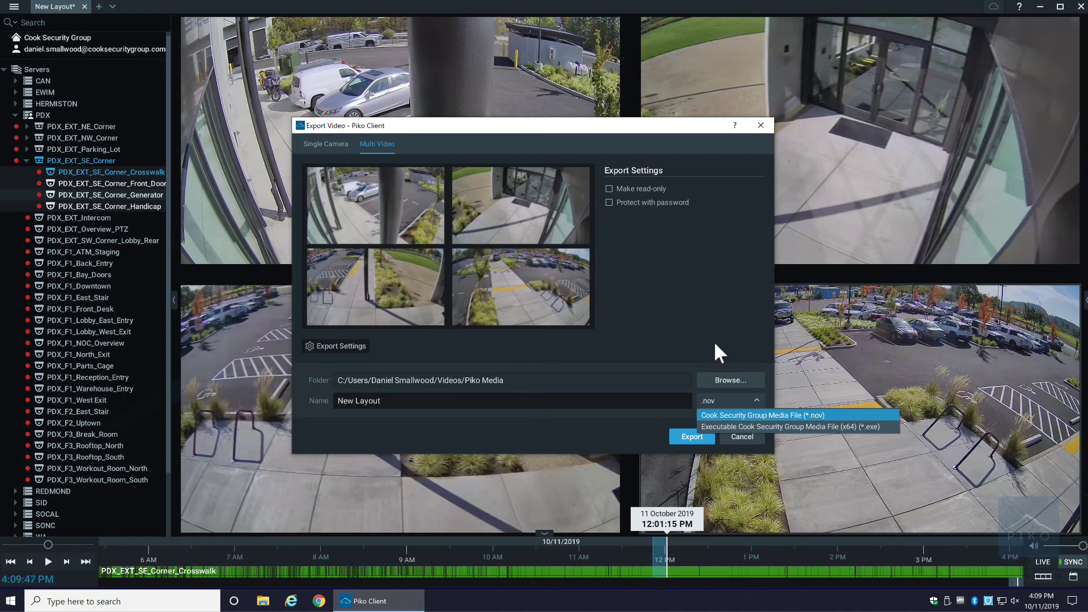
left_click(736, 435)
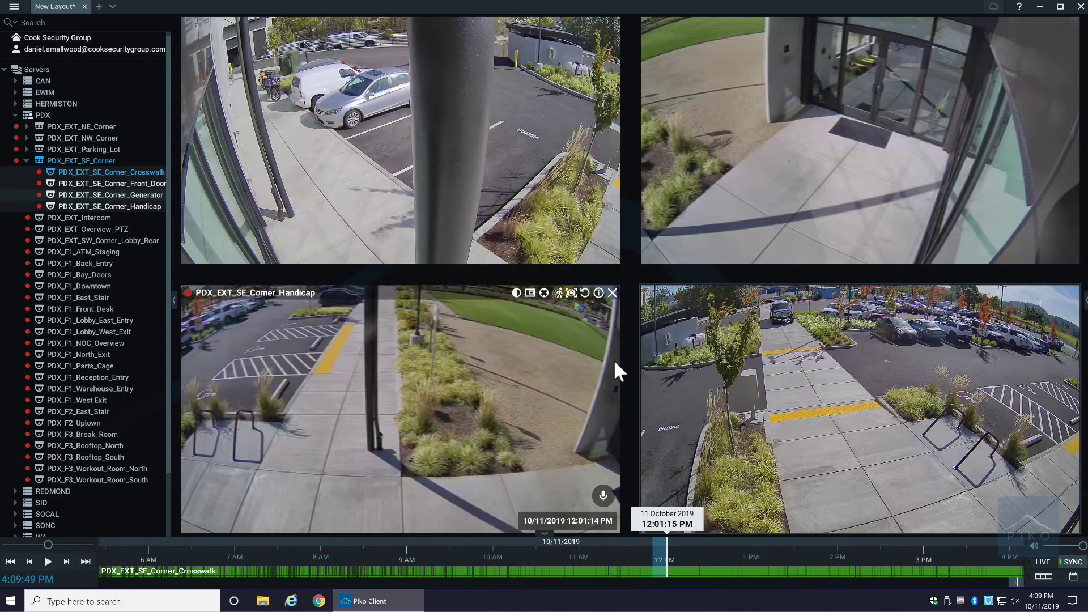